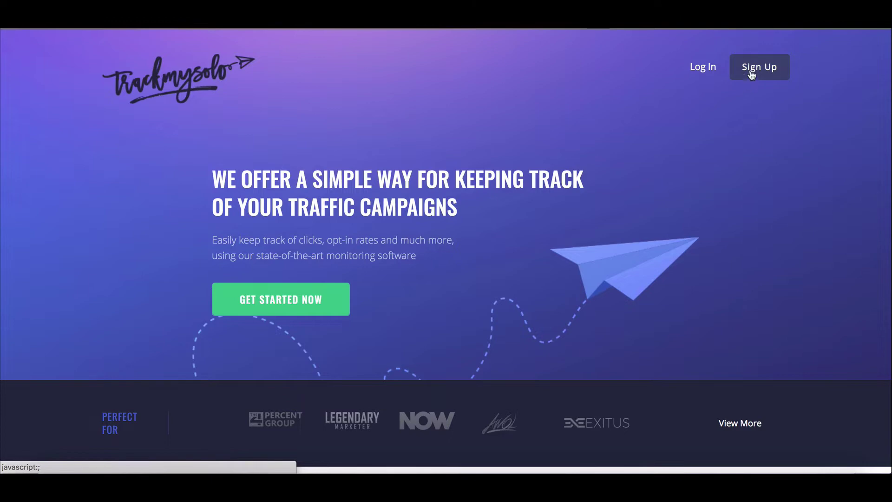
# Step: Browse the TrackMySolo landing page, then go to the sign-in page
pyautogui.scroll(-1, 588, 148)
pyautogui.scroll(-15, 588, 152)
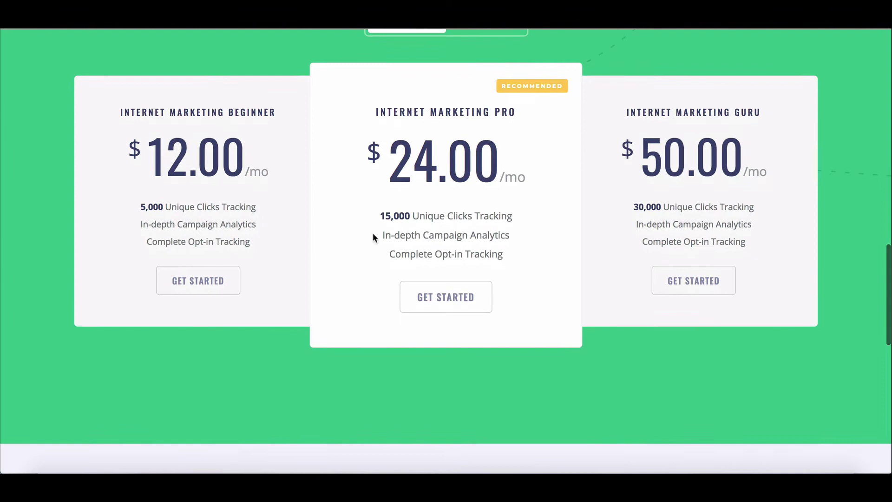
pyautogui.scroll(-1, 501, 243)
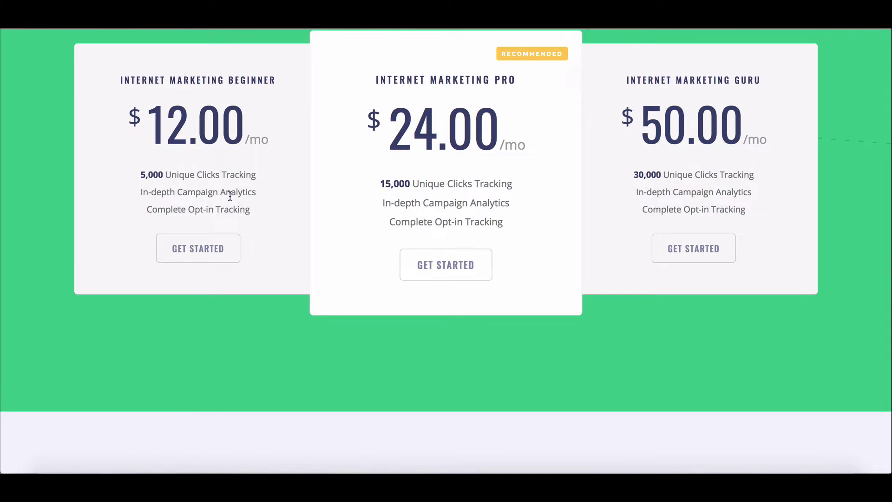
pyautogui.scroll(-1, 482, 177)
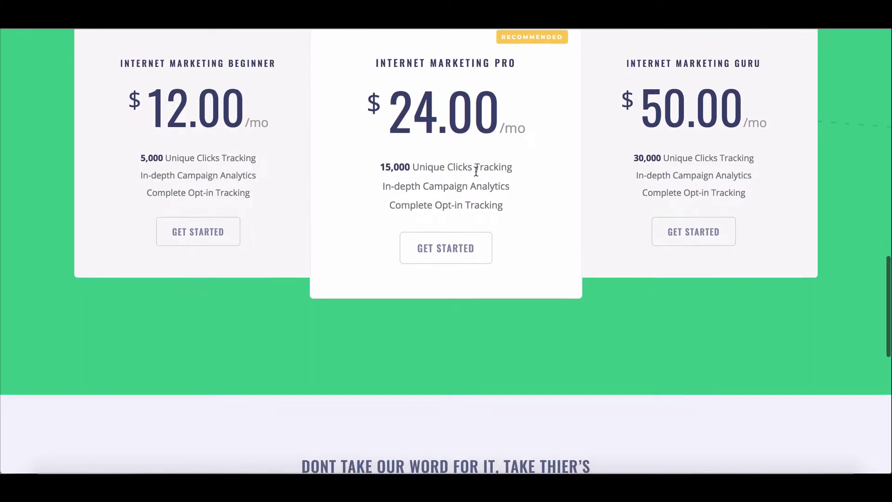
pyautogui.scroll(-4, 476, 171)
pyautogui.scroll(15, 477, 172)
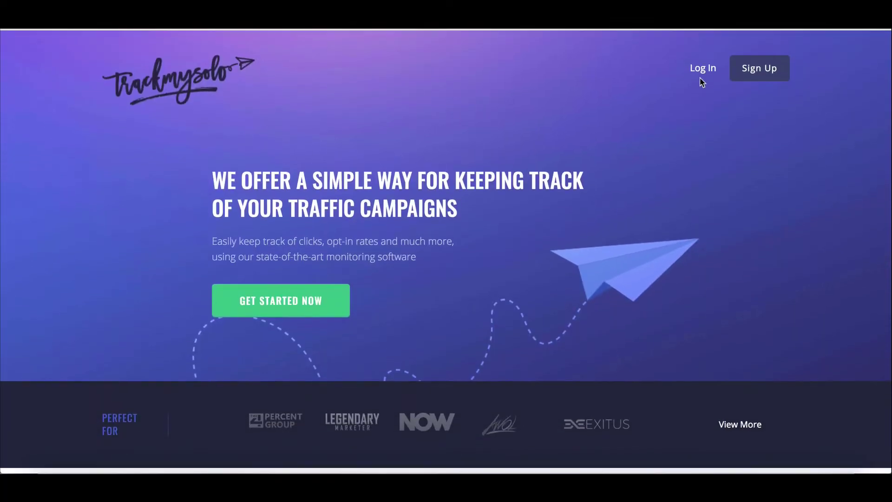
pyautogui.click(702, 69)
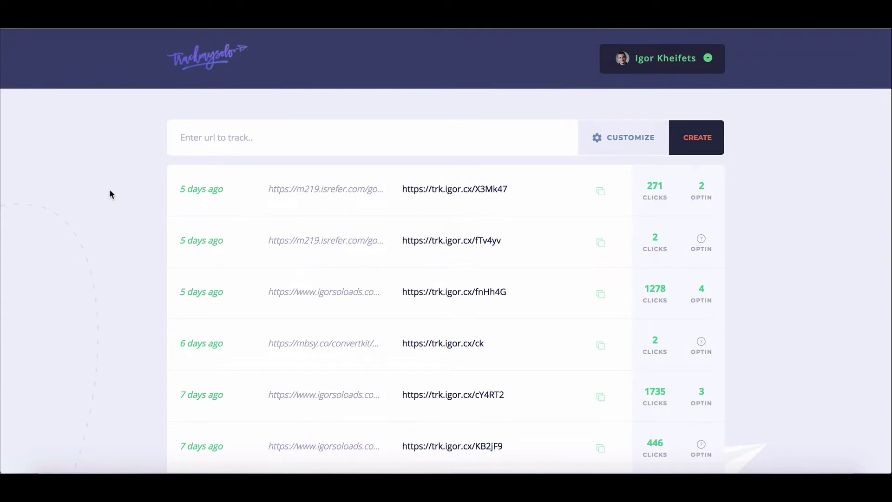
# Step: Look through the signed-in dashboard's tracked links, their clicks and opt-ins, then return to the top
pyautogui.scroll(-1, 110, 194)
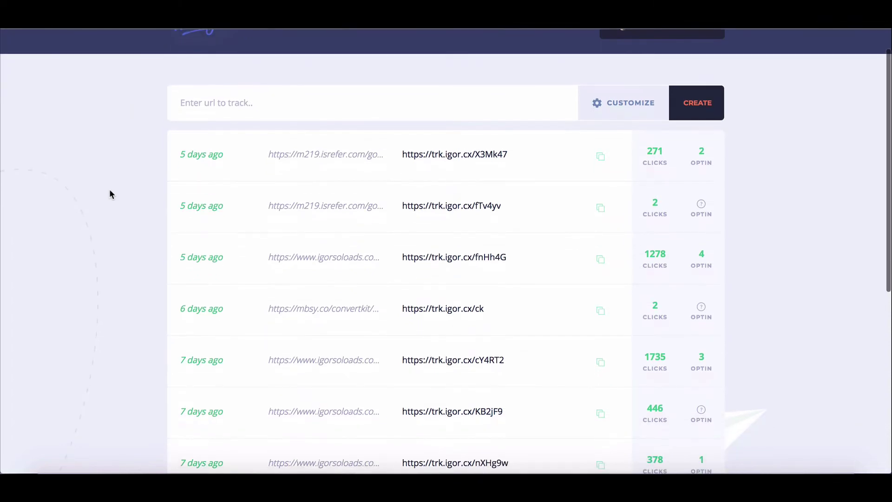
pyautogui.scroll(-1, 110, 194)
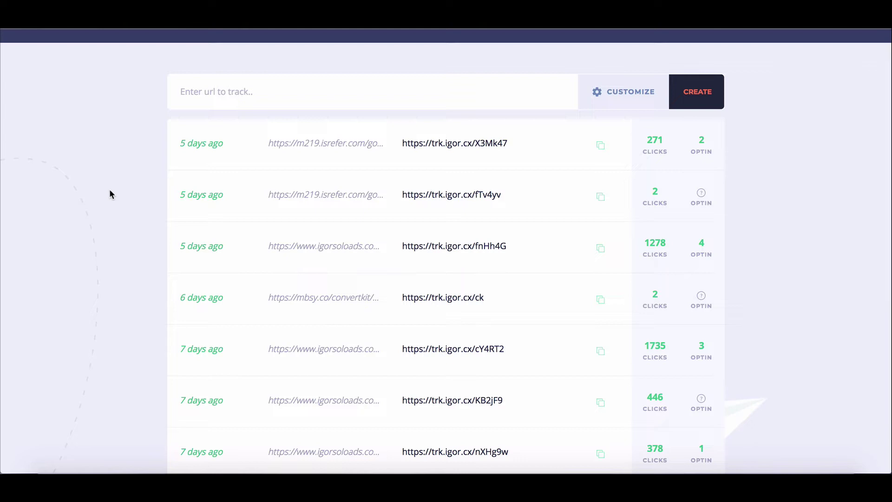
pyautogui.scroll(-1, 110, 192)
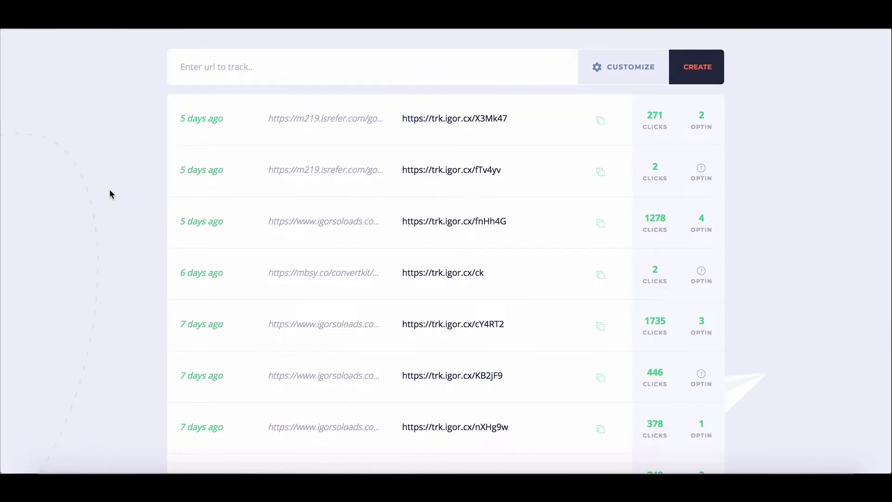
pyautogui.scroll(3, 110, 194)
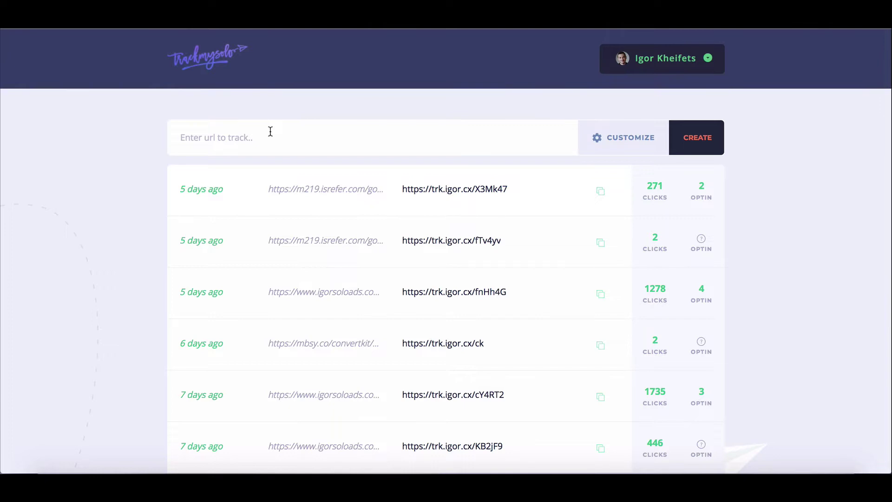
pyautogui.click(271, 132)
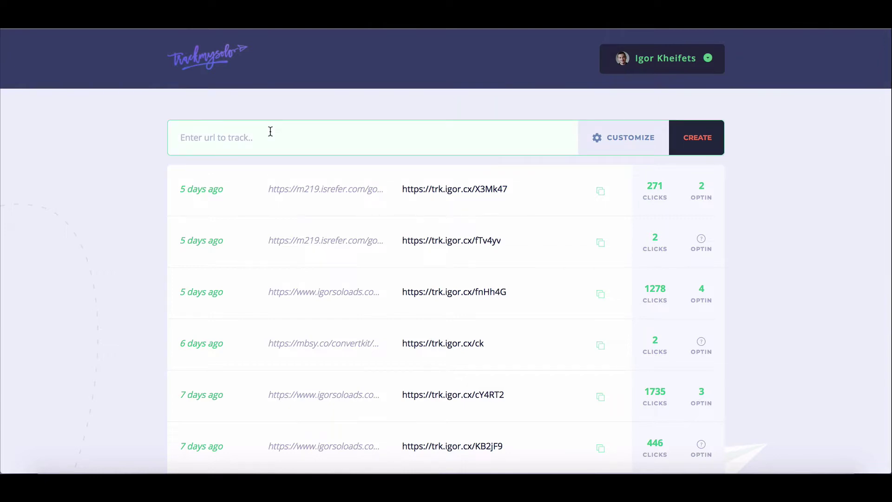
pyautogui.write('http://google.com')
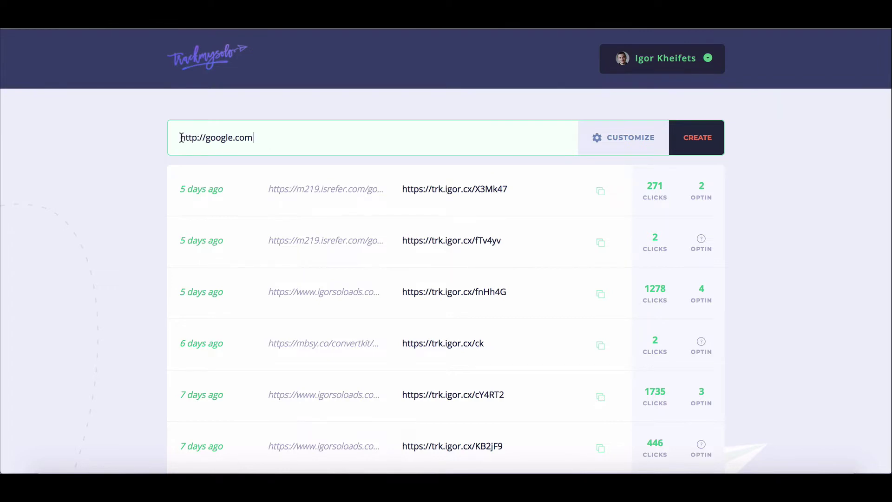
pyautogui.moveTo(180, 137); pyautogui.dragTo(205, 138)
pyautogui.click(138, 154)
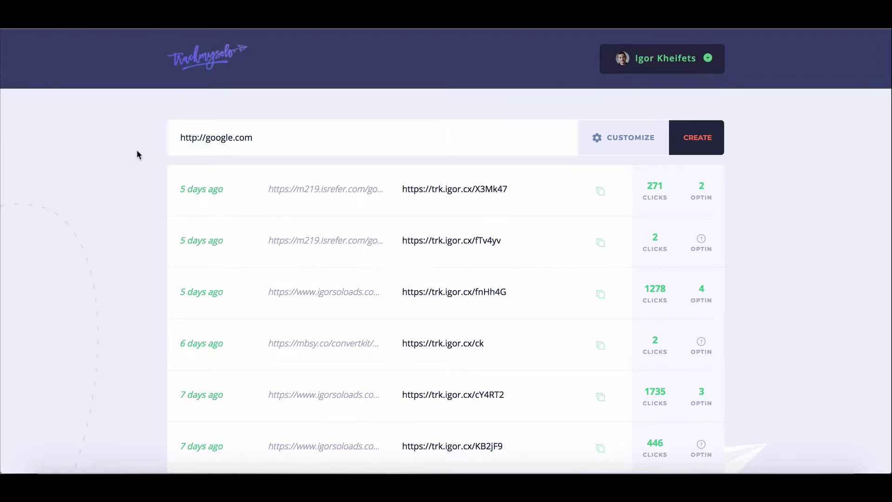
# Step: Customise the link with slug gg on trk.igor.cx and make its report public
pyautogui.click(625, 145)
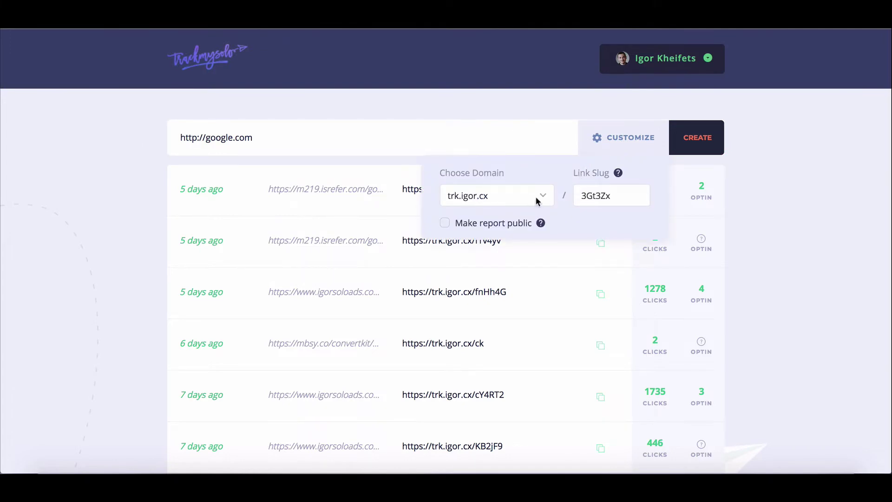
pyautogui.moveTo(585, 196); pyautogui.dragTo(626, 196)
pyautogui.write('3')
pyautogui.press('BackSpace')
pyautogui.write('gg')
pyautogui.click(447, 225)
pyautogui.click(522, 196)
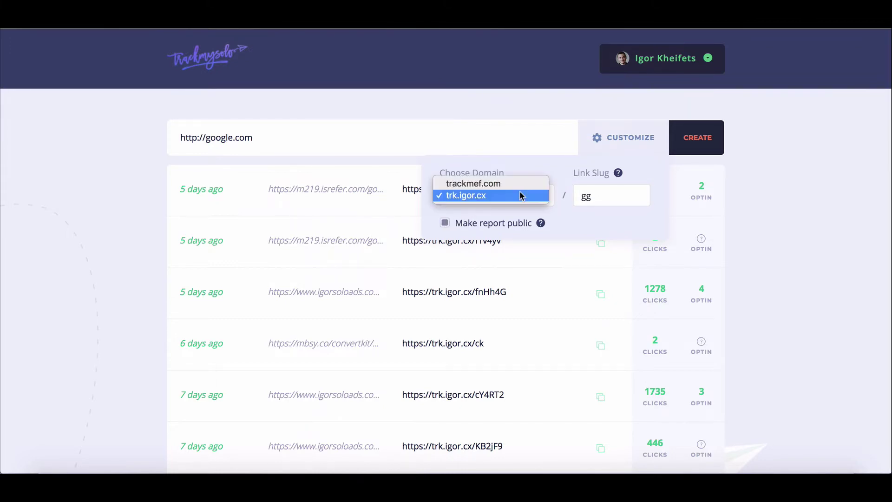
pyautogui.click(543, 197)
pyautogui.click(544, 200)
# Step: Create the trk.igor.cx/gg tracking link and copy its short URL
pyautogui.click(754, 131)
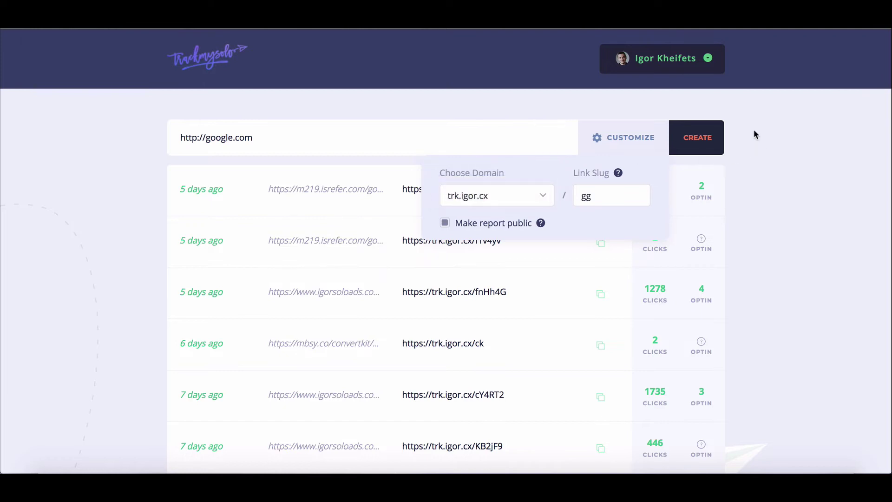
pyautogui.click(706, 142)
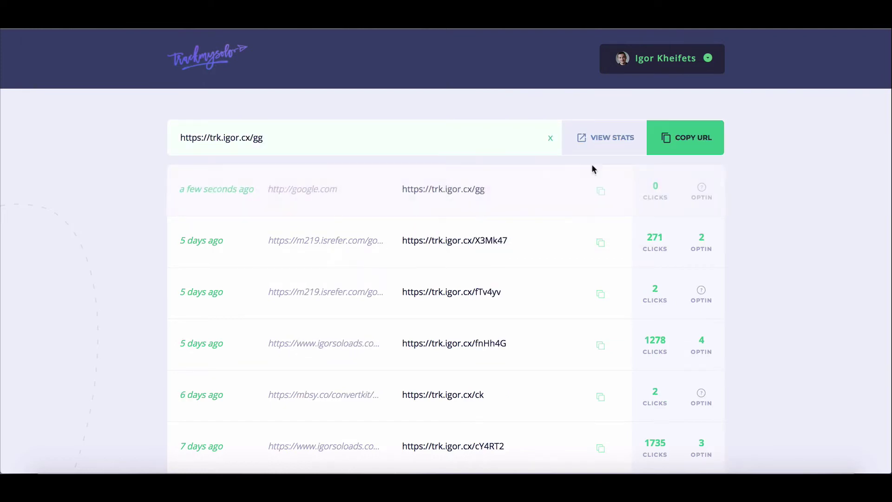
pyautogui.click(601, 195)
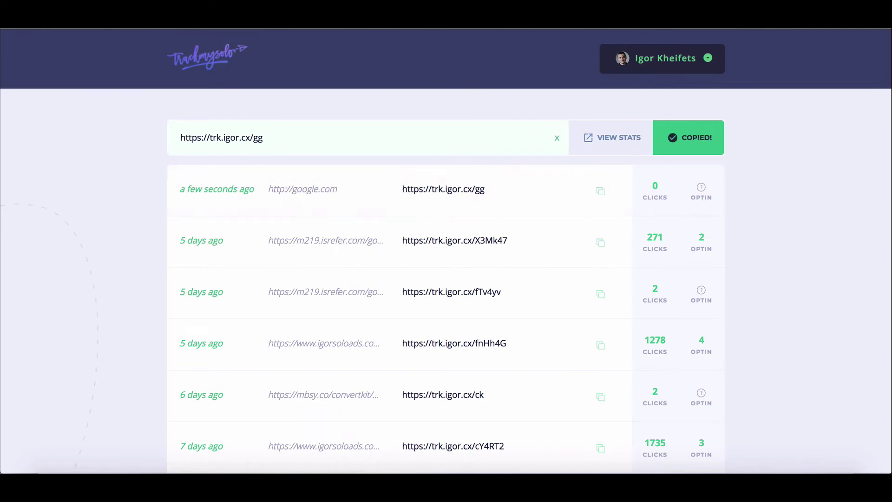
pyautogui.press('super+t')
pyautogui.press('super+v')
pyautogui.press('Return')
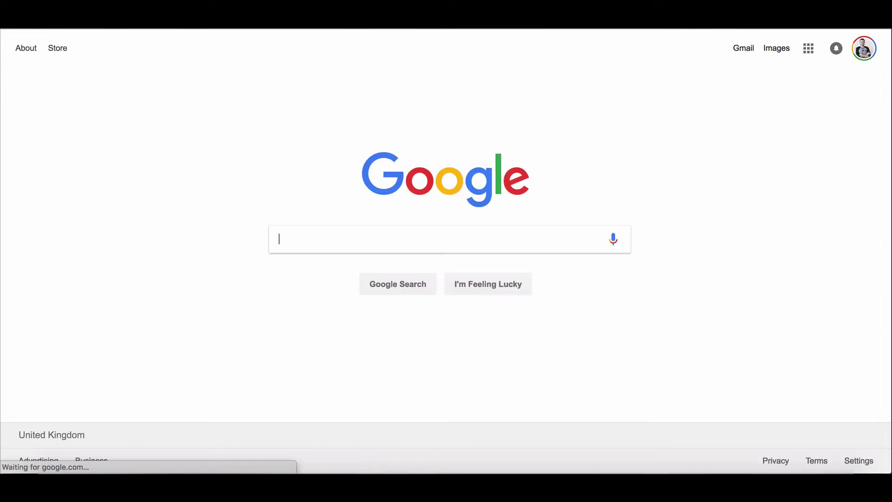
pyautogui.press('super+w')
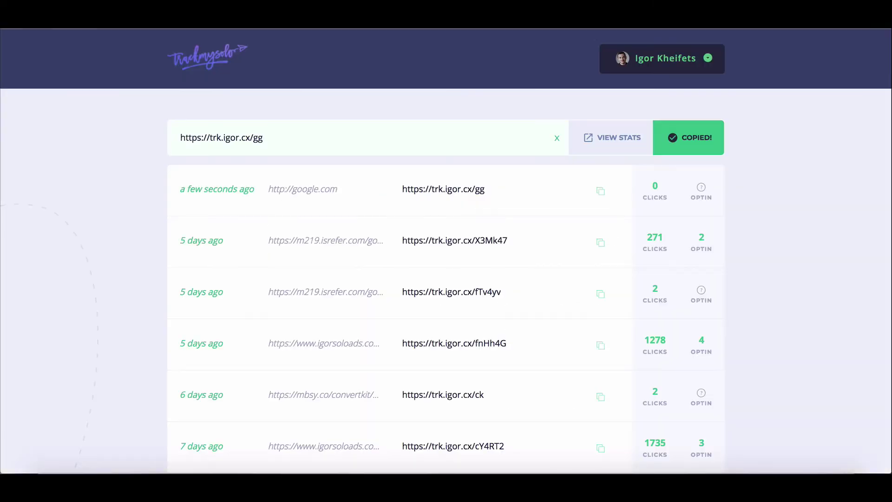
# Step: Copy the gg link's opt-in tracking pixel code and dismiss the copied confirmation
pyautogui.click(701, 191)
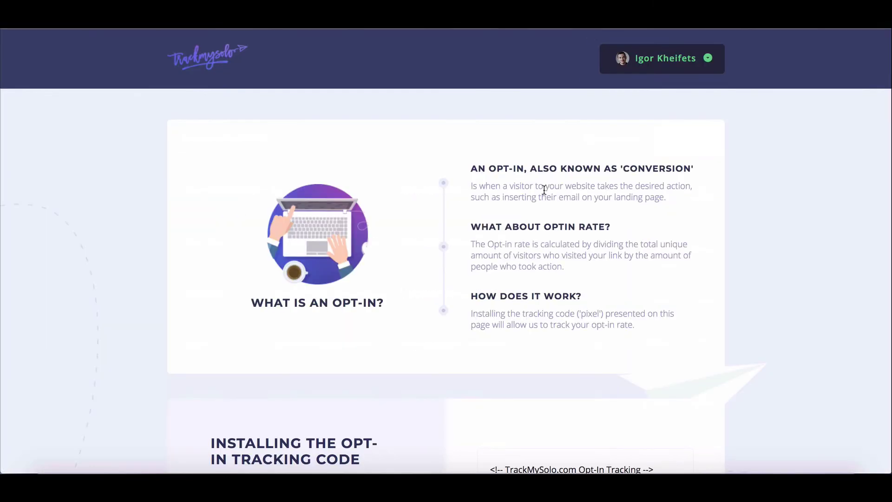
pyautogui.hscroll(-5, 241, 179)
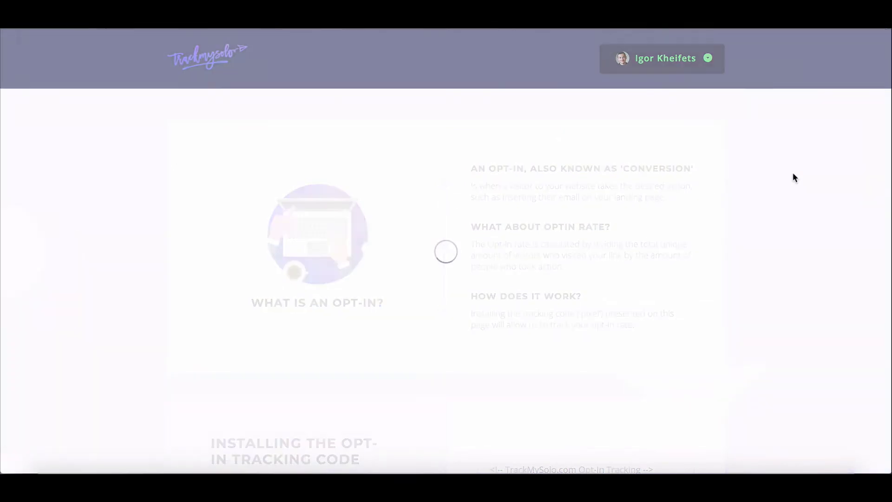
pyautogui.click(701, 191)
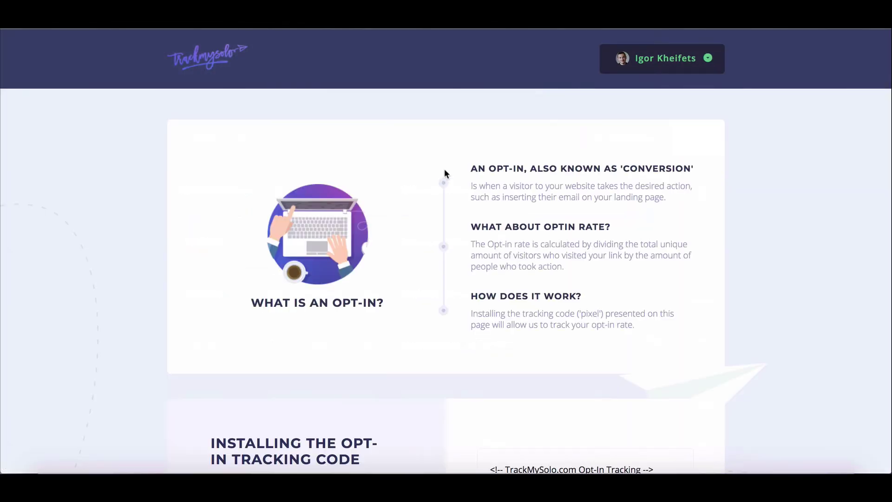
pyautogui.scroll(-6, 418, 168)
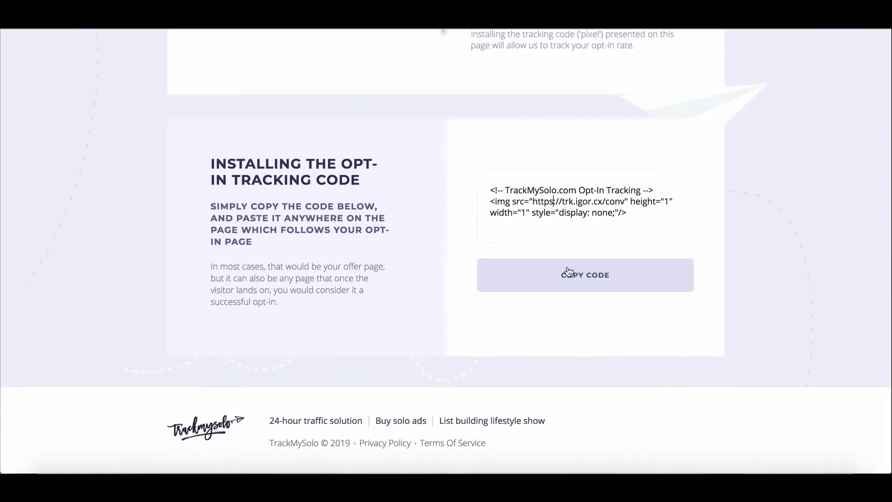
pyautogui.click(589, 281)
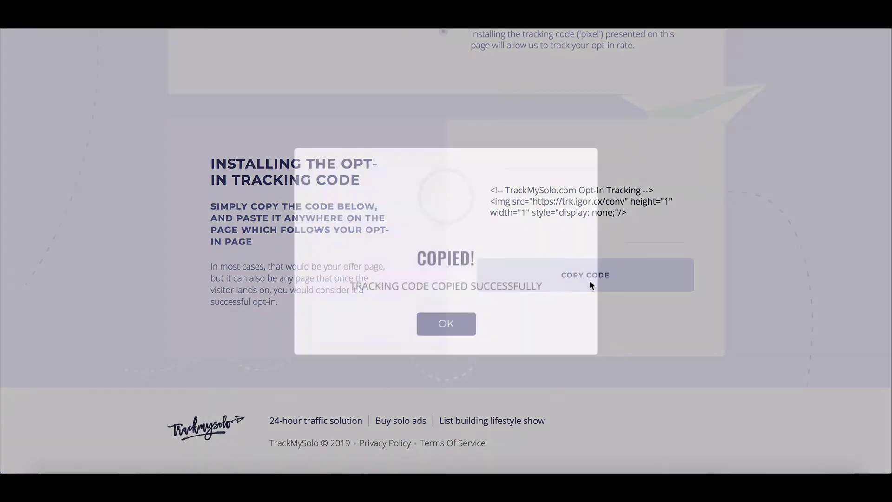
pyautogui.click(447, 322)
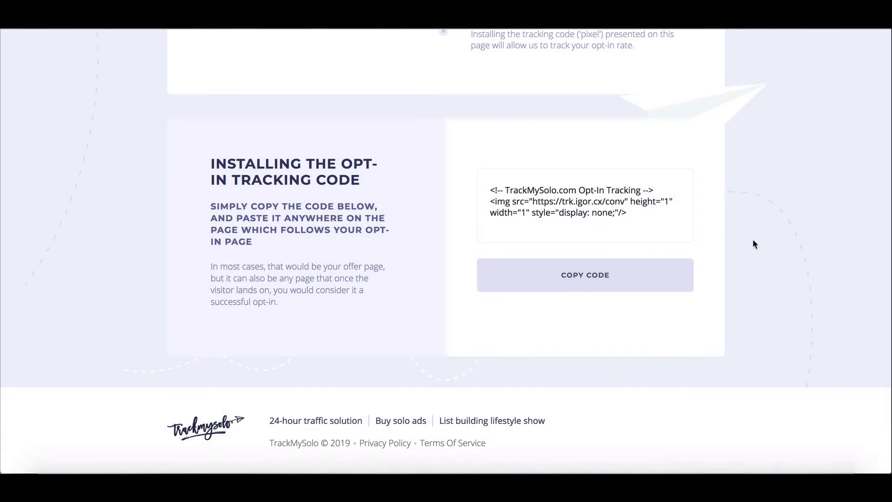
# Step: Return to the links dashboard, now showing 1 click for trk.igor.cx/gg
pyautogui.scroll(5, 754, 245)
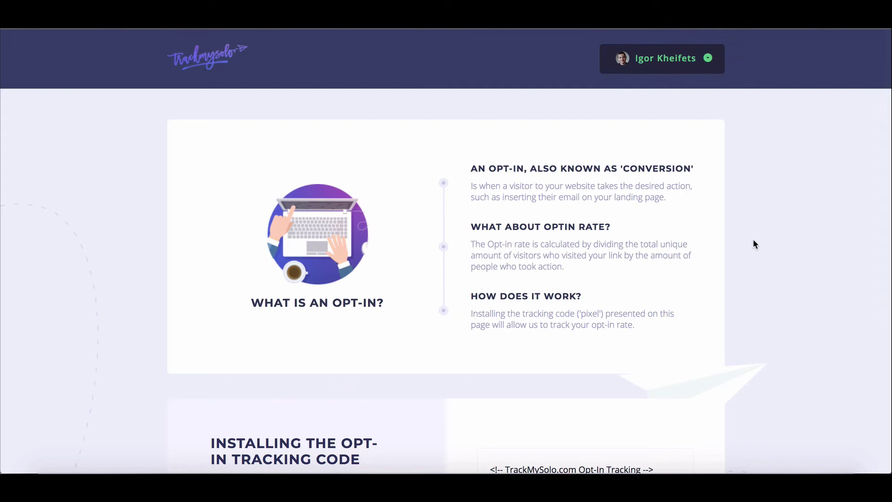
pyautogui.scroll(-5, 754, 244)
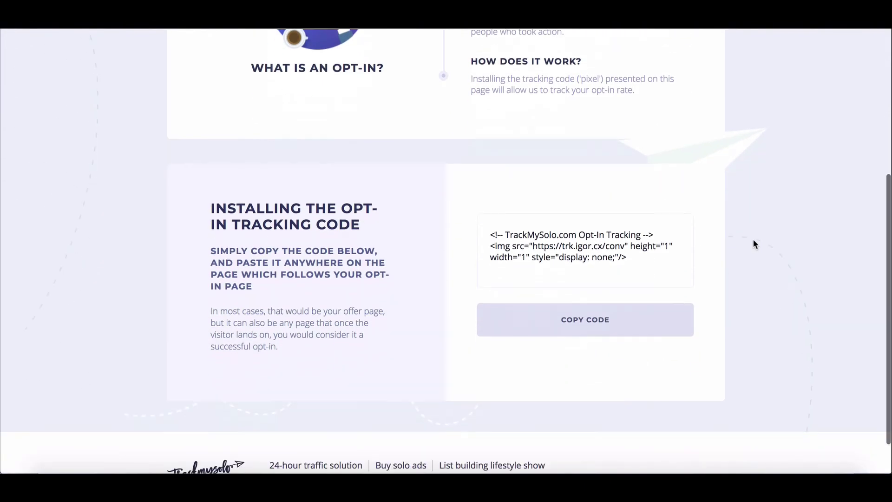
pyautogui.scroll(5, 754, 243)
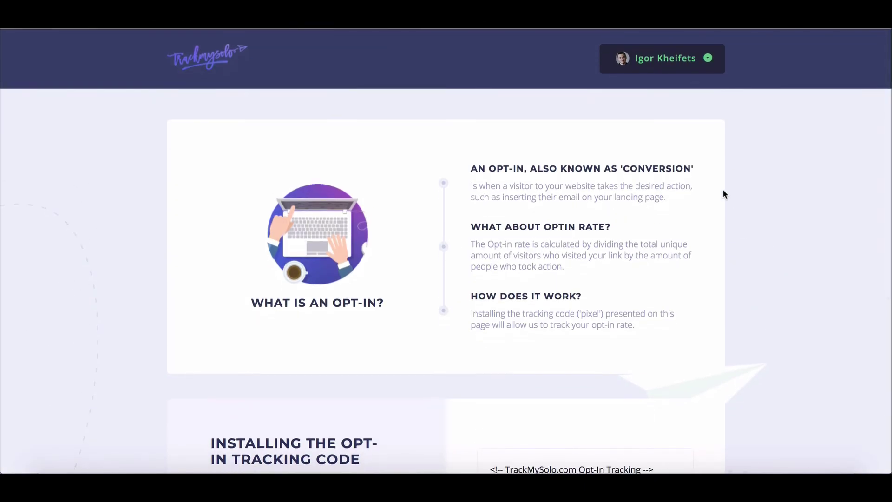
pyautogui.hscroll(-5, 719, 190)
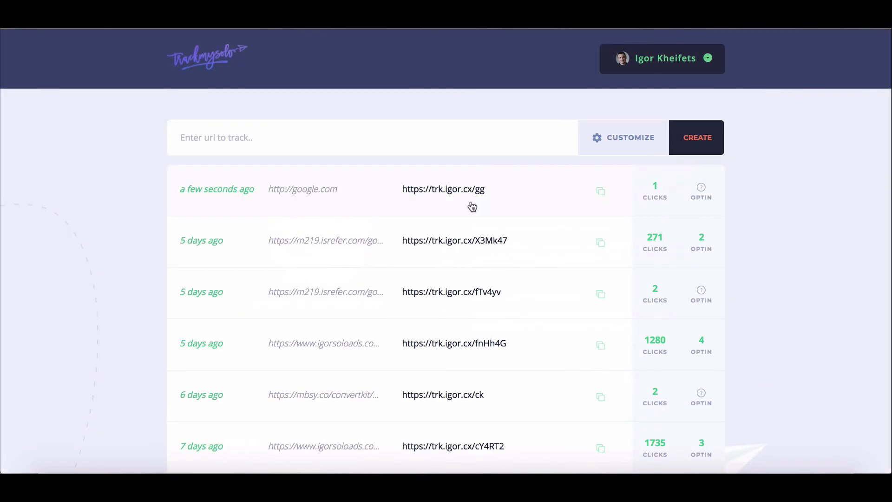
# Step: Open the statistics page for the fTv4yv link
pyautogui.scroll(-2, 545, 179)
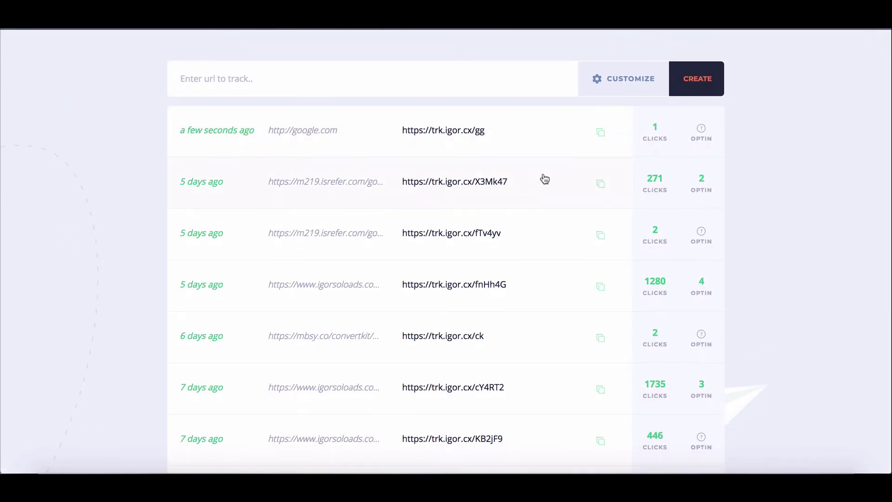
pyautogui.scroll(-1, 544, 179)
pyautogui.scroll(2, 544, 179)
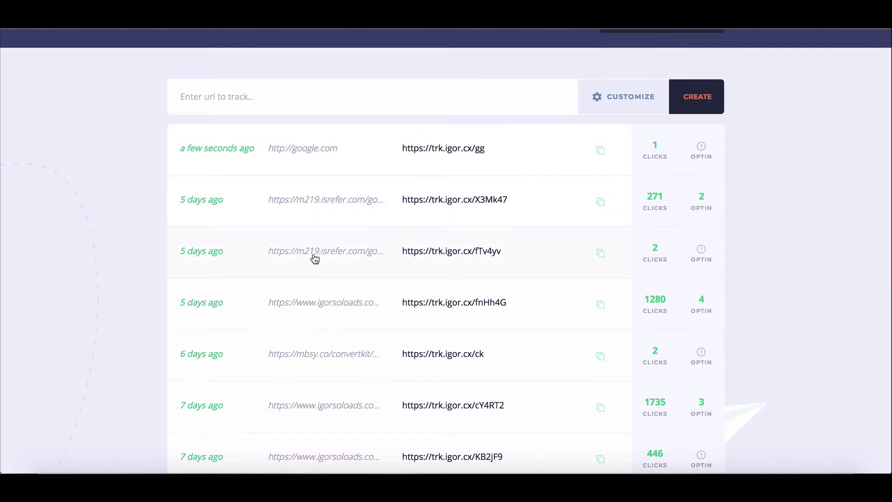
pyautogui.click(325, 233)
# Step: Review X3Mk47's stats: 271 clicks, 2 opt-ins, country, browser and platform breakdowns
pyautogui.hscroll(-5, 324, 230)
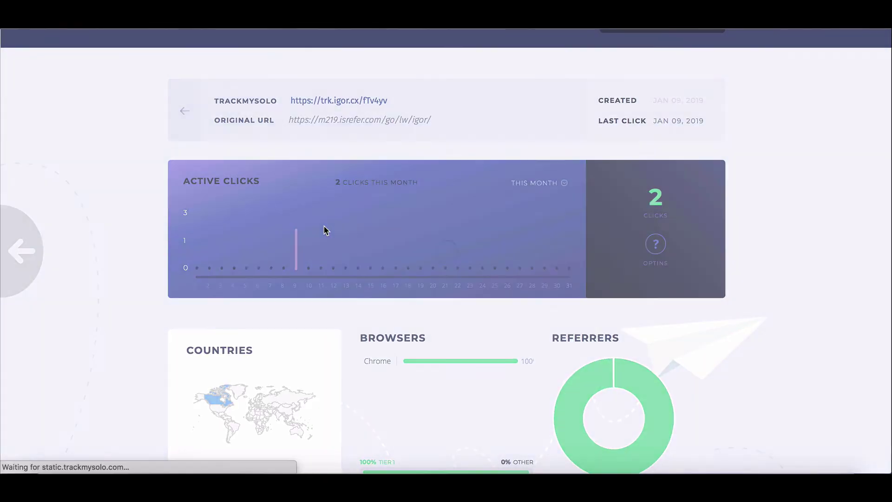
pyautogui.click(337, 212)
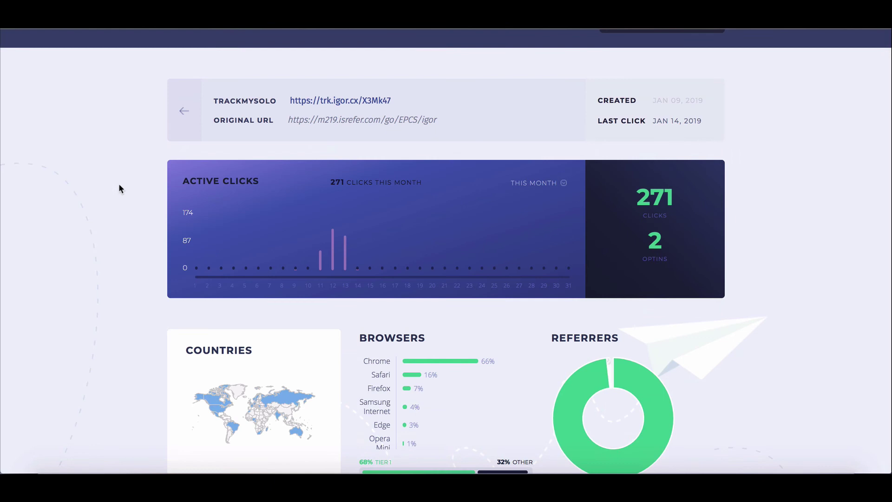
pyautogui.scroll(-1, 120, 159)
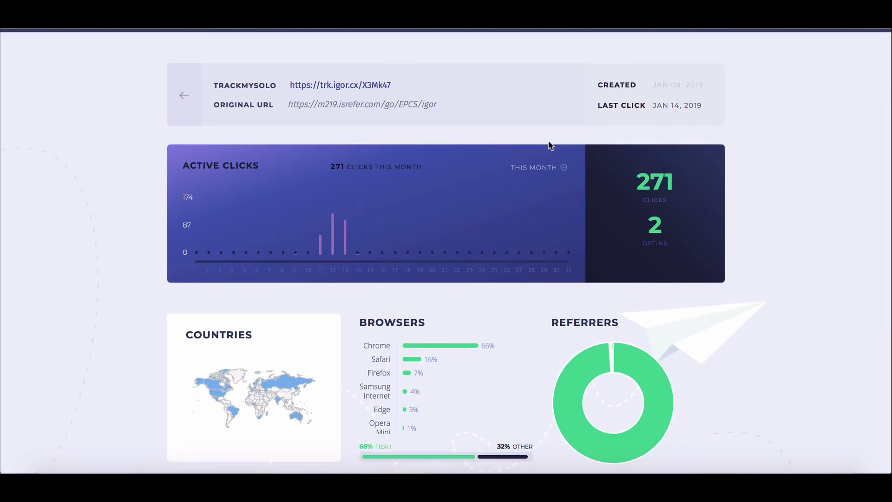
pyautogui.scroll(-2, 565, 165)
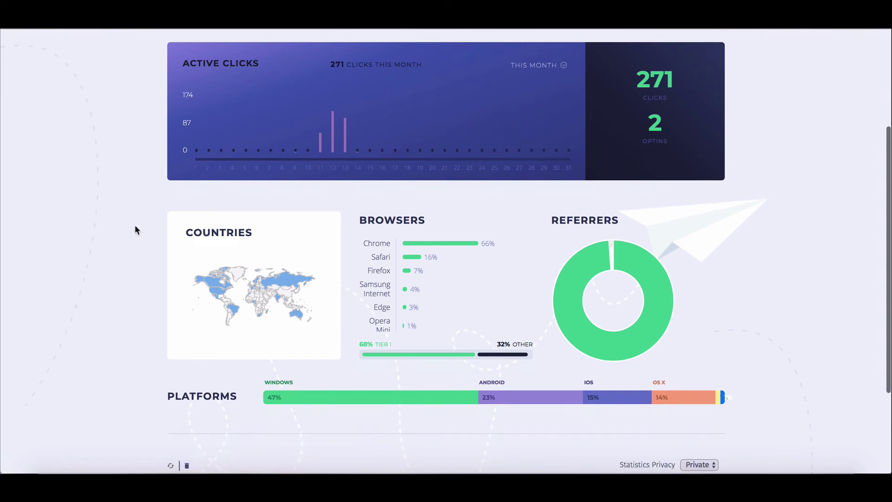
pyautogui.scroll(-1, 135, 230)
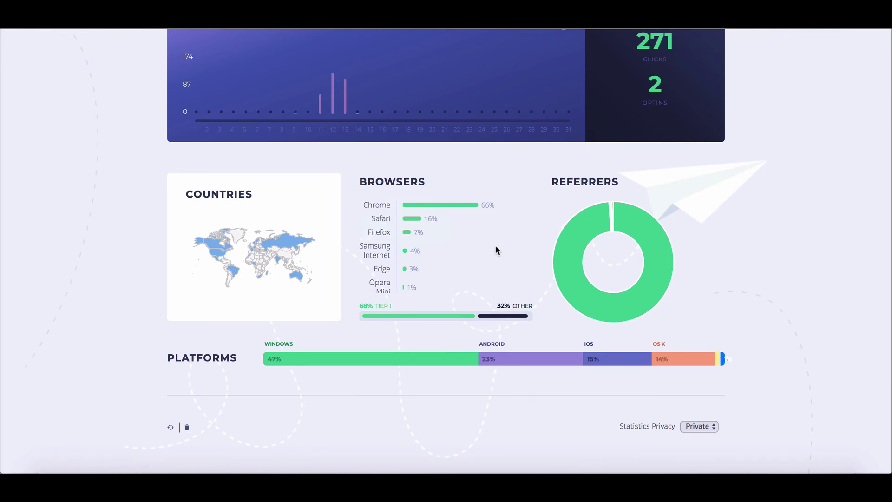
pyautogui.scroll(-3, 496, 250)
pyautogui.scroll(3, 510, 258)
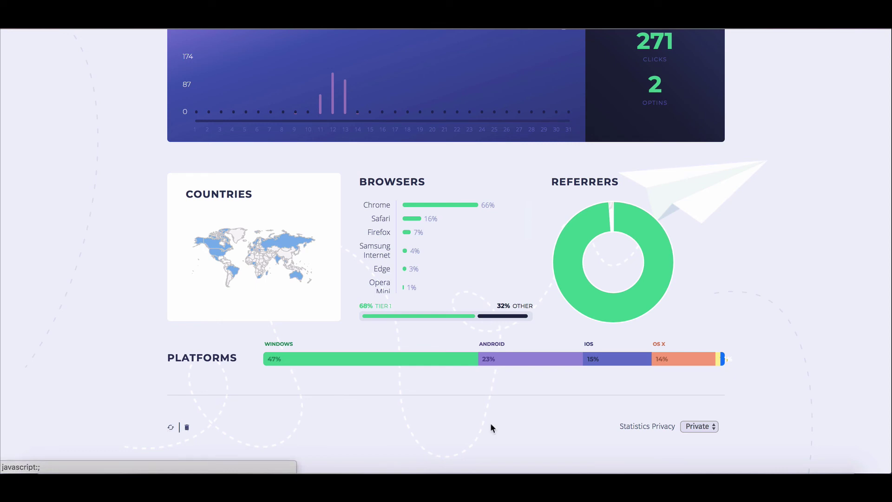
# Step: Keep the report's Statistics Privacy set to Private
pyautogui.click(705, 427)
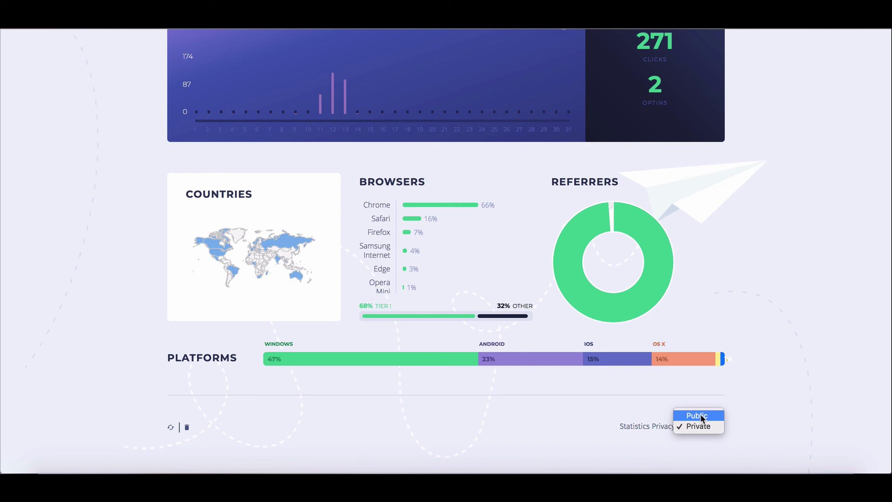
pyautogui.click(480, 421)
pyautogui.scroll(5, 413, 394)
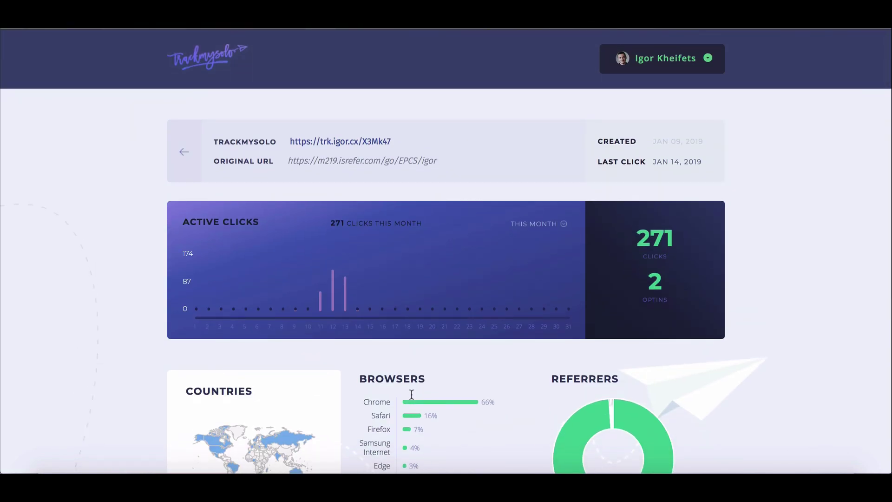
pyautogui.scroll(-3, 412, 394)
pyautogui.scroll(1, 399, 379)
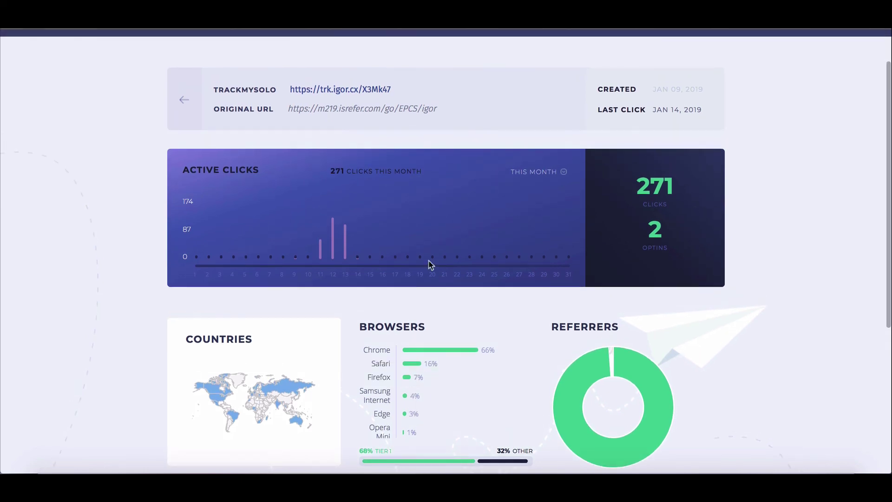
pyautogui.scroll(-3, 472, 322)
pyautogui.scroll(1, 415, 233)
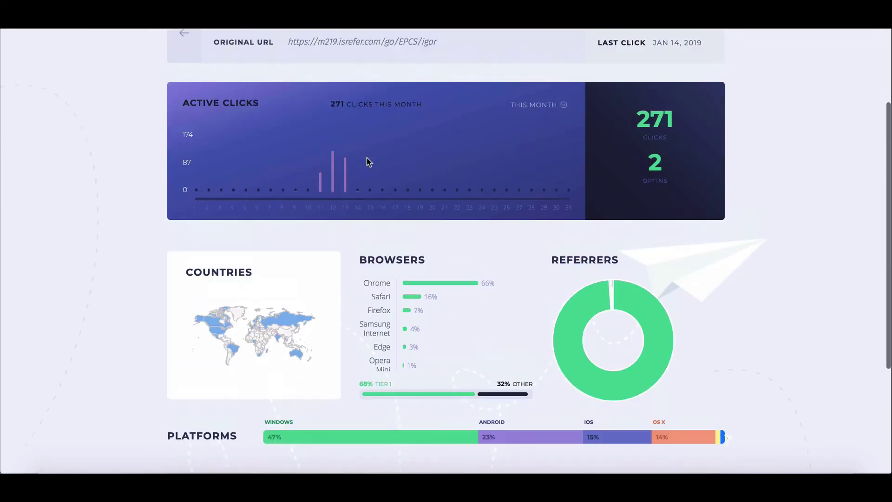
pyautogui.scroll(3, 200, 146)
pyautogui.scroll(-1, 194, 151)
# Step: Return to the tracked-links list with trk.igor.cx/gg at the top
pyautogui.click(195, 153)
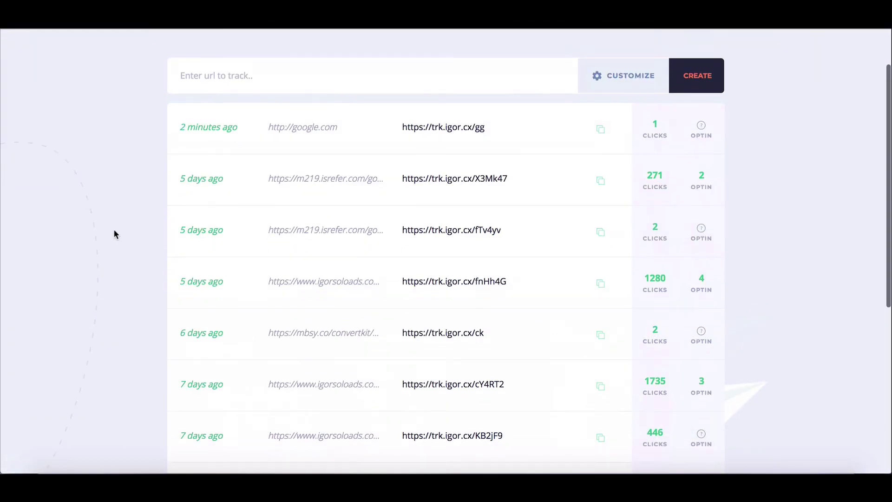
pyautogui.scroll(2, 115, 231)
pyautogui.scroll(-6, 114, 231)
pyautogui.scroll(8, 114, 231)
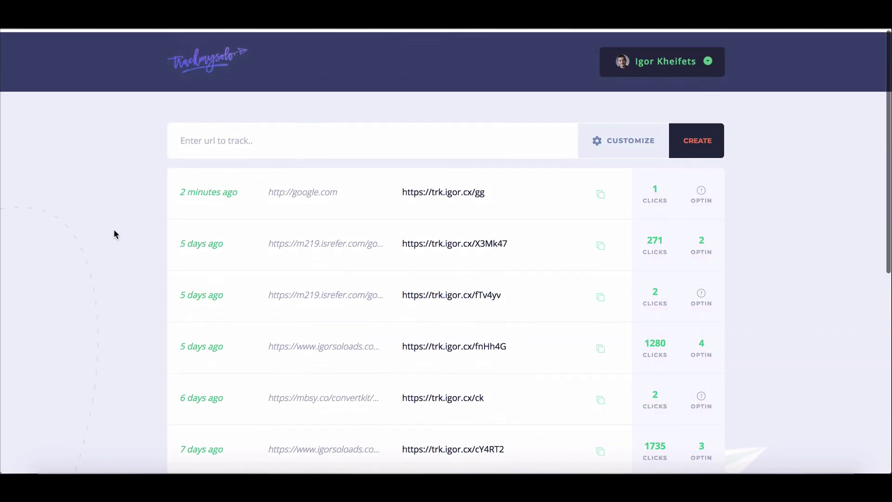